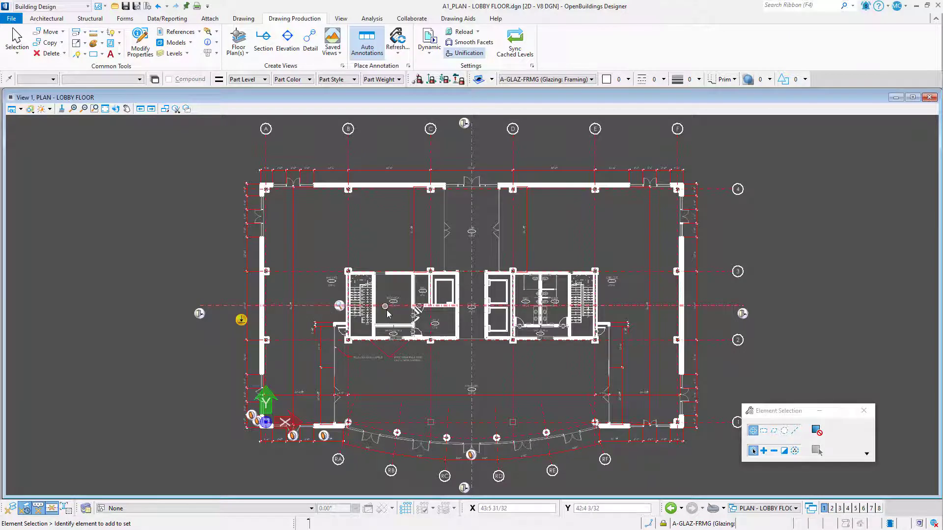
Zoom in on the Mechanical room and Service Vestibule doors, then open SS_Structural Frame.dgn
{"action": "scroll", "coordinate": [387, 310], "scroll_direction": "up", "scroll_amount": 5}
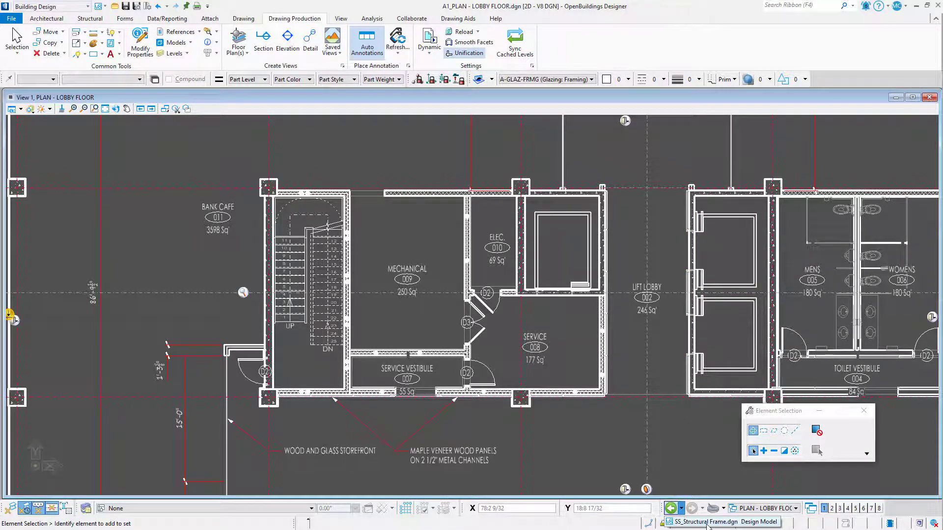
{"action": "left_click", "coordinate": [709, 524]}
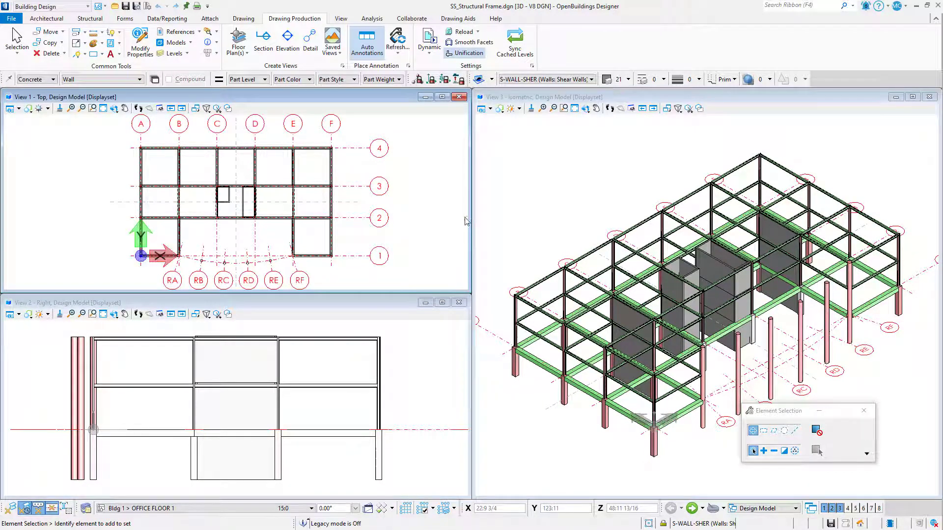
Turn on display of the AA_Floor Lobby, Office 1 and Office 2 references
{"action": "left_click", "coordinate": [198, 33]}
{"action": "left_click", "coordinate": [191, 46]}
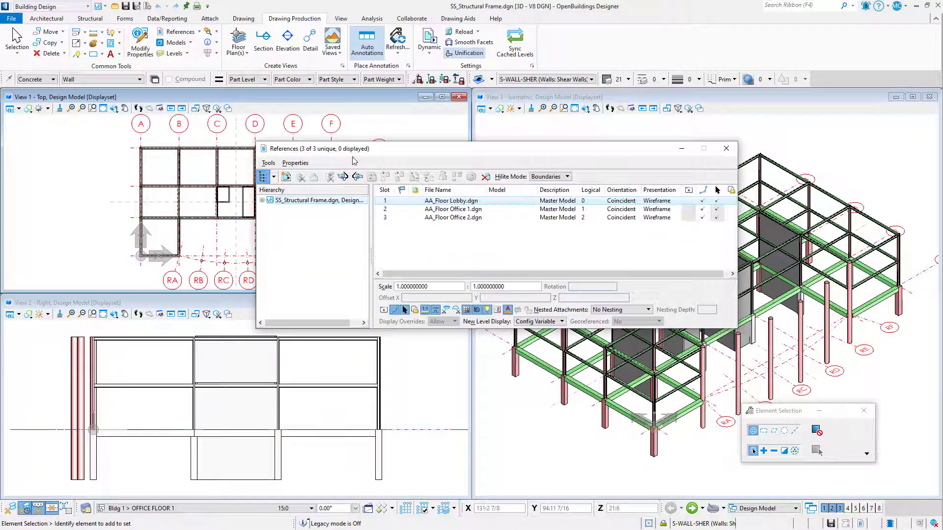
{"action": "left_click", "coordinate": [688, 202]}
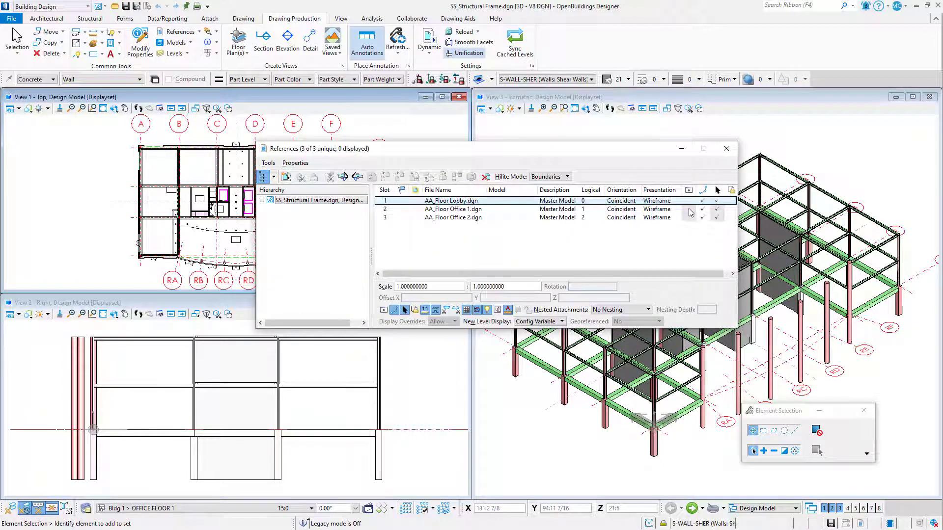
{"action": "left_click", "coordinate": [690, 211]}
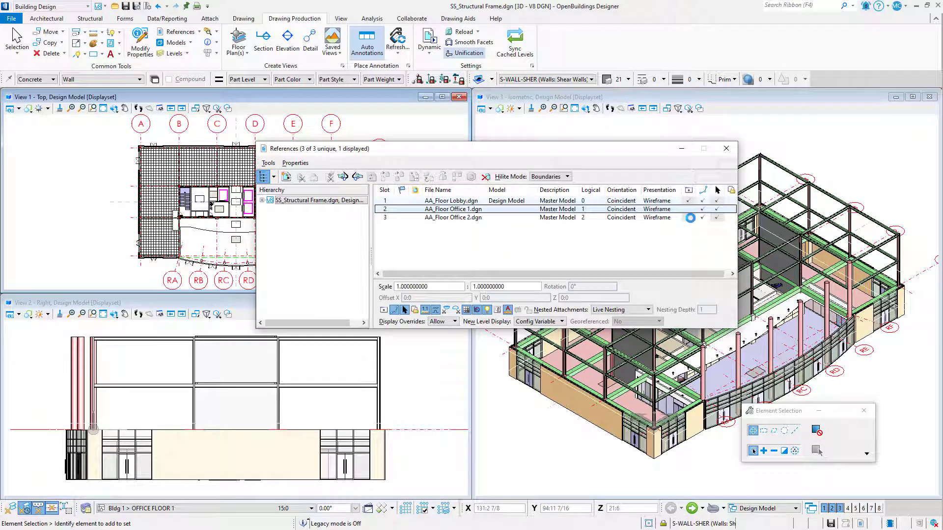
{"action": "left_click", "coordinate": [690, 217]}
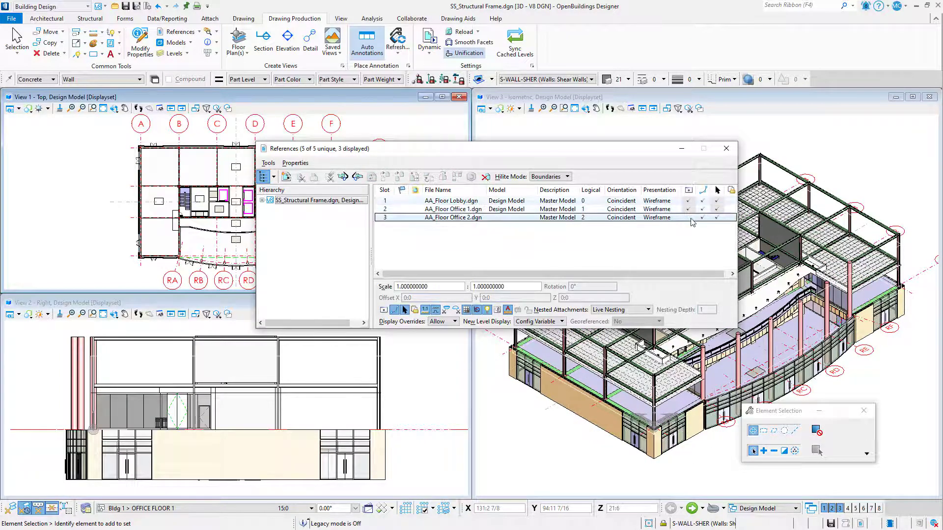
{"action": "left_click", "coordinate": [722, 151]}
Keep only the A-DOOR and A-FLOR-EVTR reference levels on, applied to all views
{"action": "left_click", "coordinate": [187, 54]}
{"action": "left_click", "coordinate": [189, 65]}
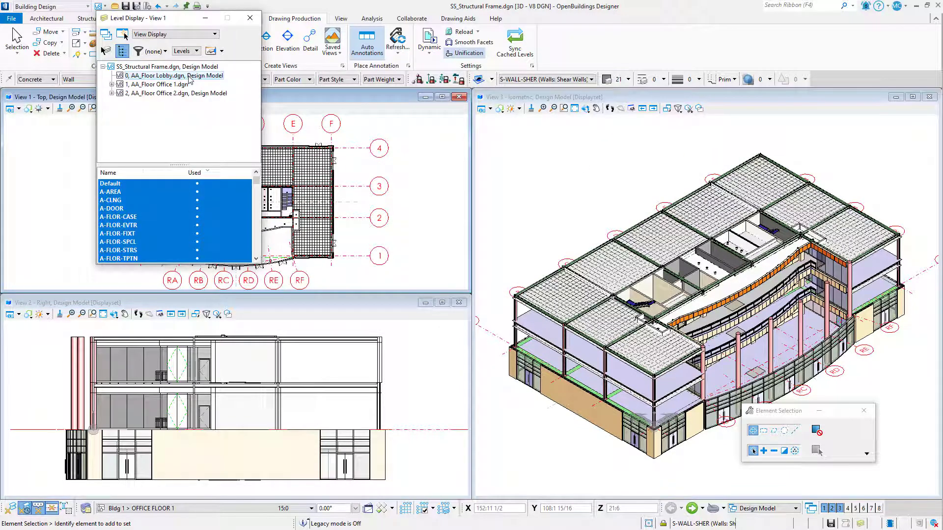
{"action": "left_click", "coordinate": [190, 94]}
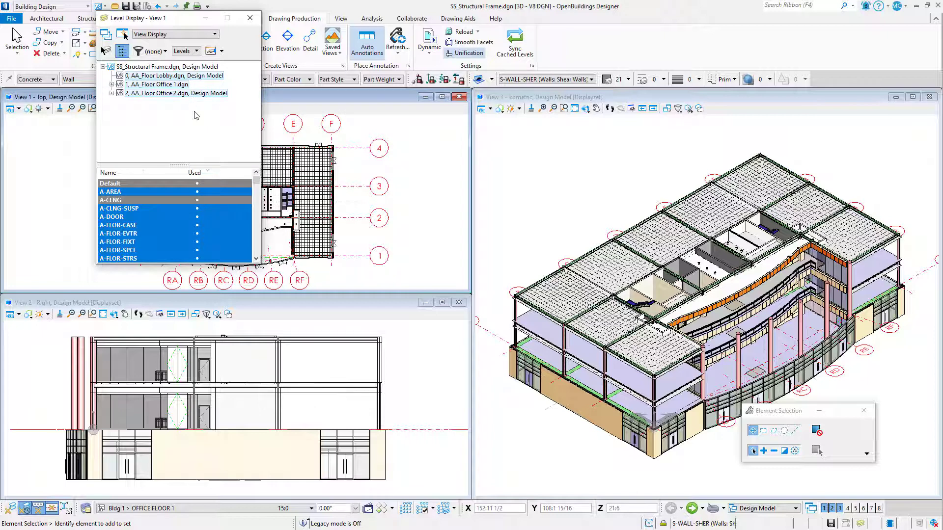
{"action": "left_click", "coordinate": [133, 217]}
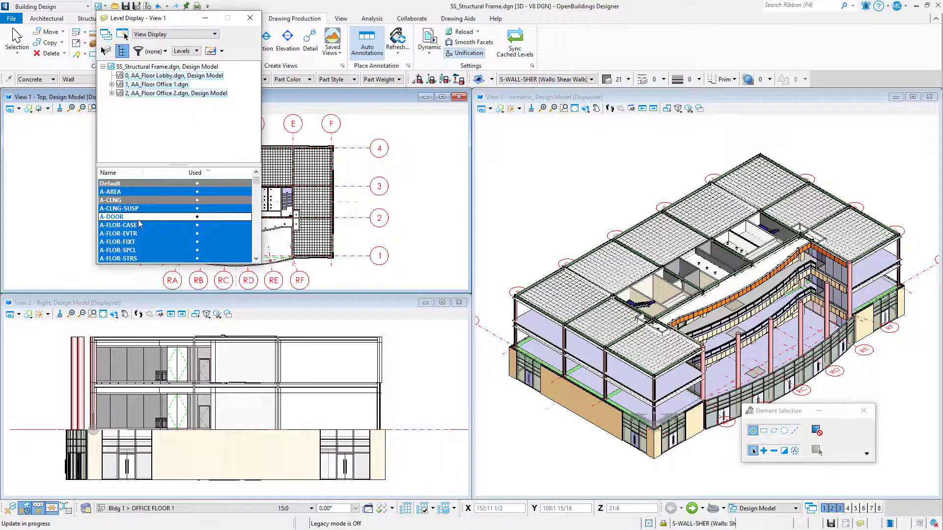
{"action": "left_click", "coordinate": [144, 235]}
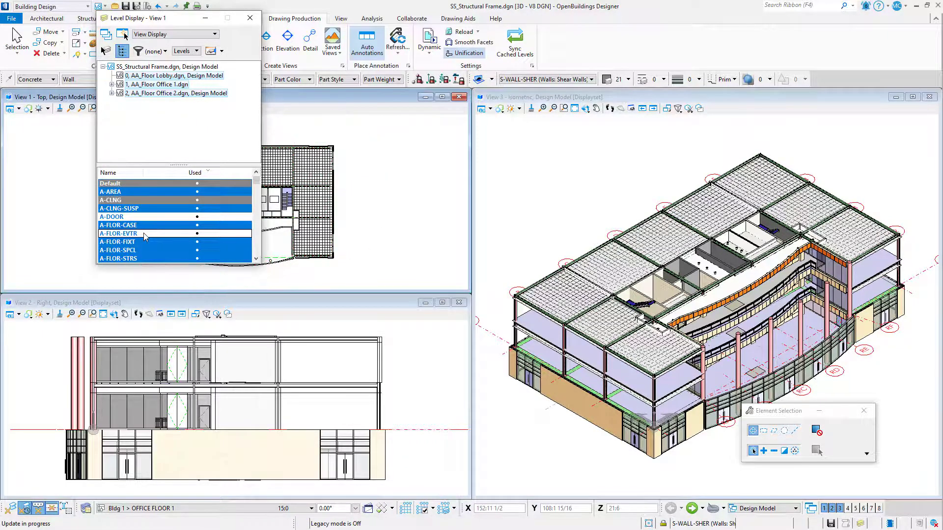
{"action": "right_click", "coordinate": [144, 235]}
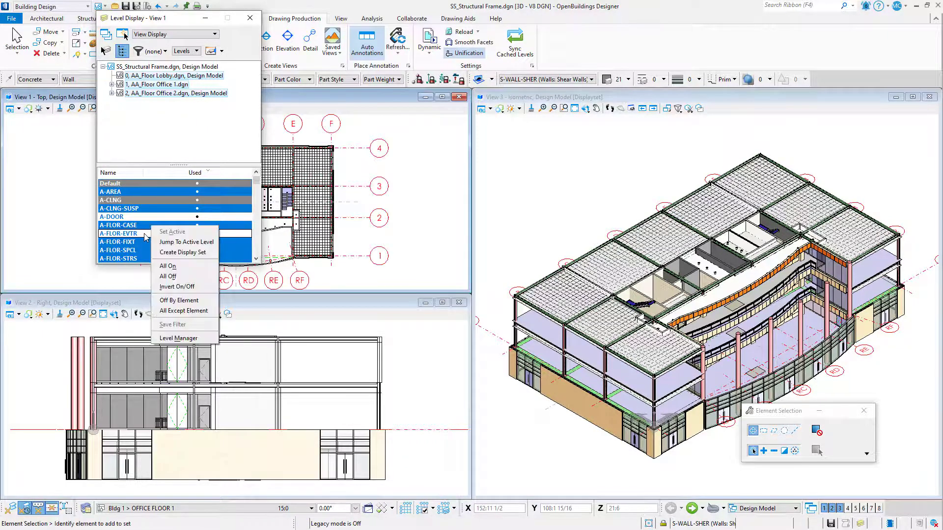
{"action": "left_click", "coordinate": [178, 287]}
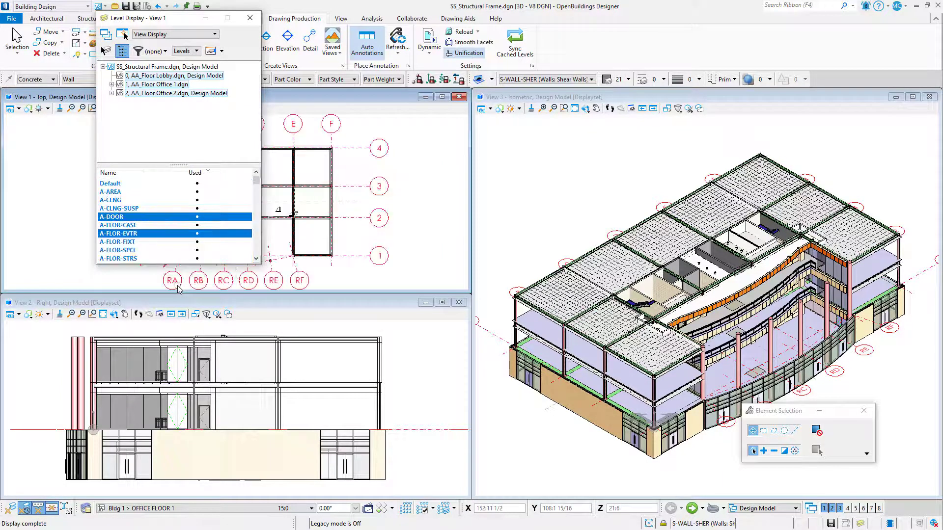
{"action": "left_click", "coordinate": [107, 33]}
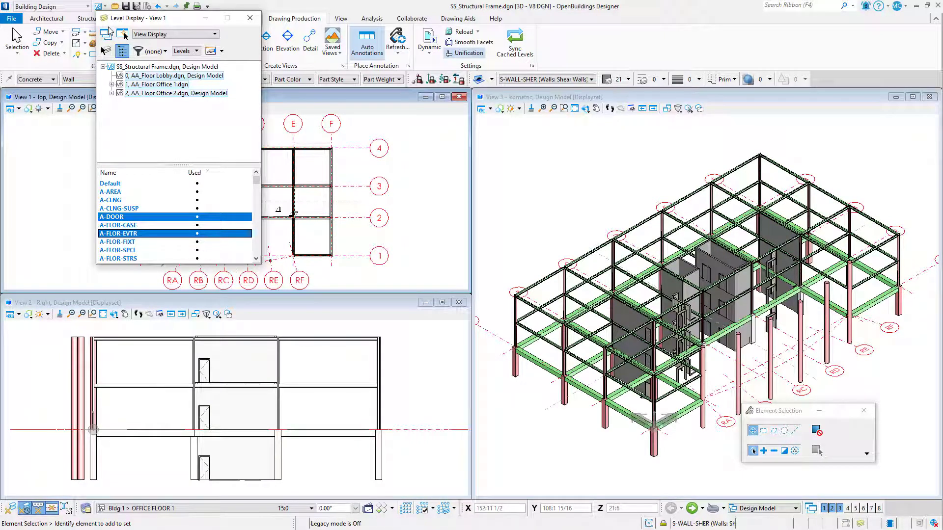
Turn off the structural S-BEAM level and close Level Display
{"action": "left_click", "coordinate": [123, 35]}
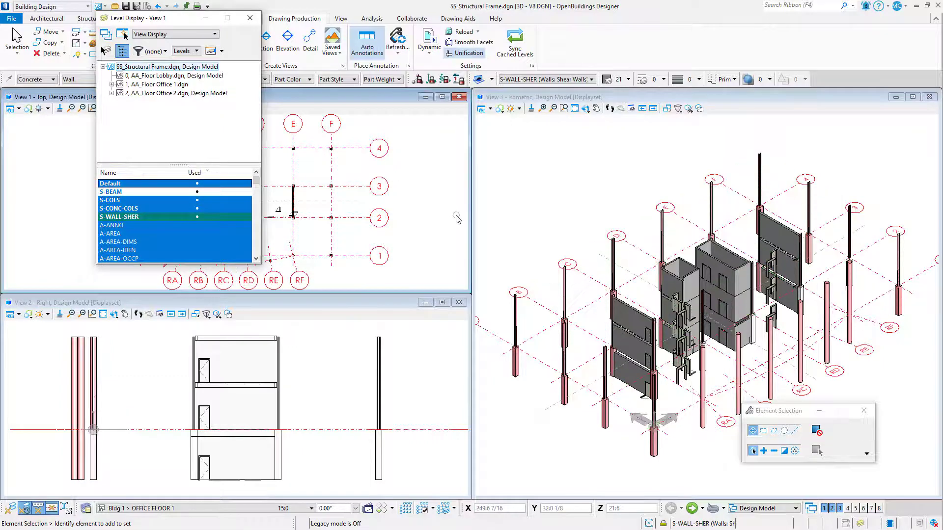
{"action": "scroll", "coordinate": [649, 405], "scroll_direction": "up", "scroll_amount": 2}
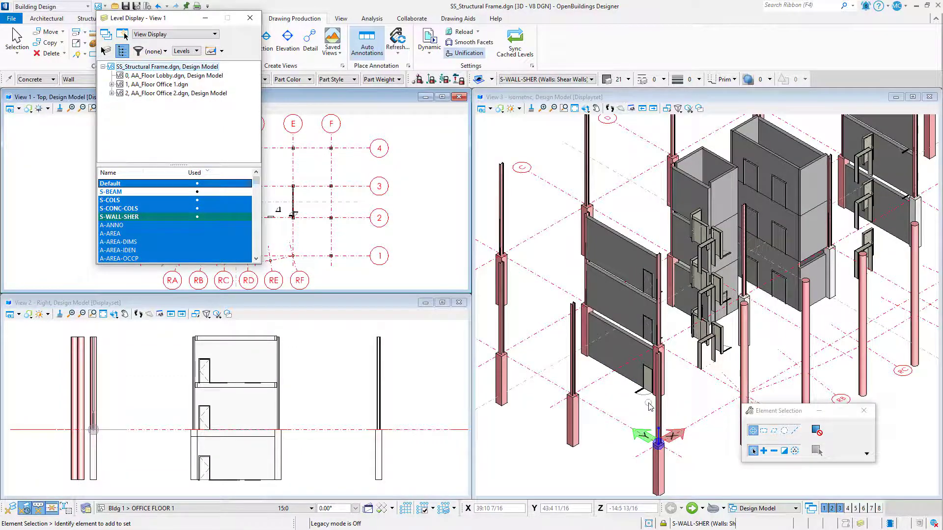
{"action": "left_click", "coordinate": [251, 17]}
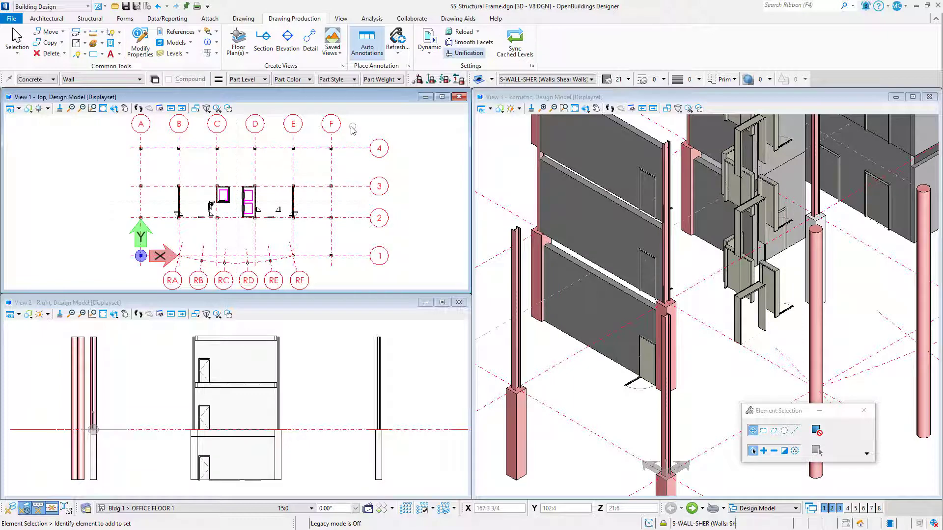
Start Construct Opening from the Forms Draw On Solid tools, with By set to Compound Cell
{"action": "left_click", "coordinate": [125, 20]}
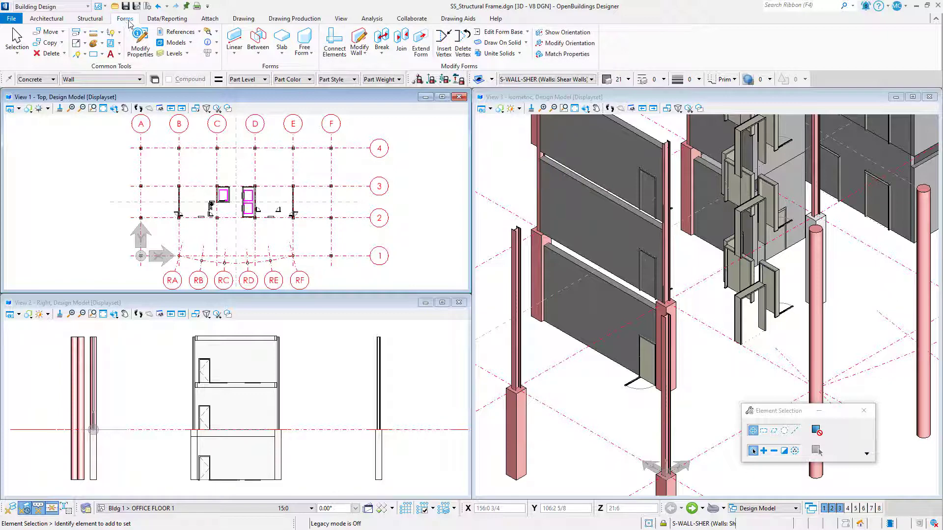
{"action": "left_click", "coordinate": [527, 44]}
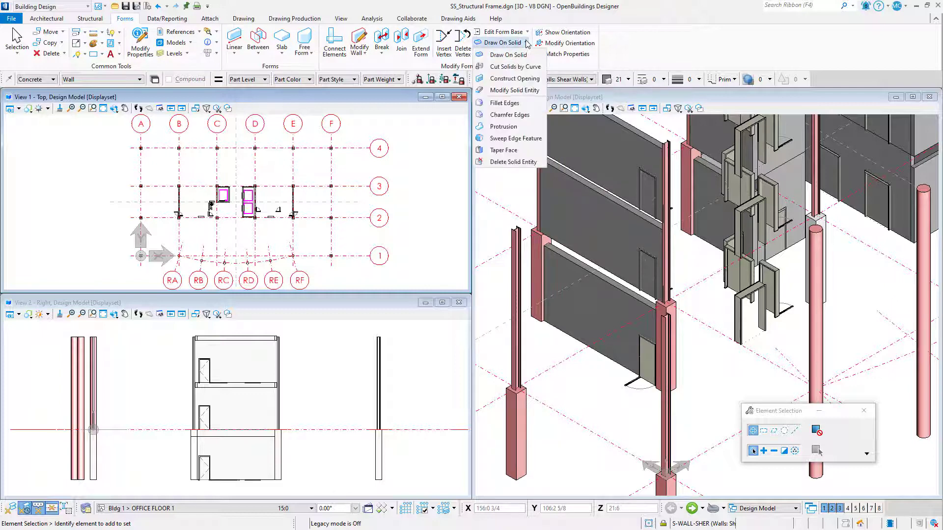
{"action": "left_click", "coordinate": [531, 81]}
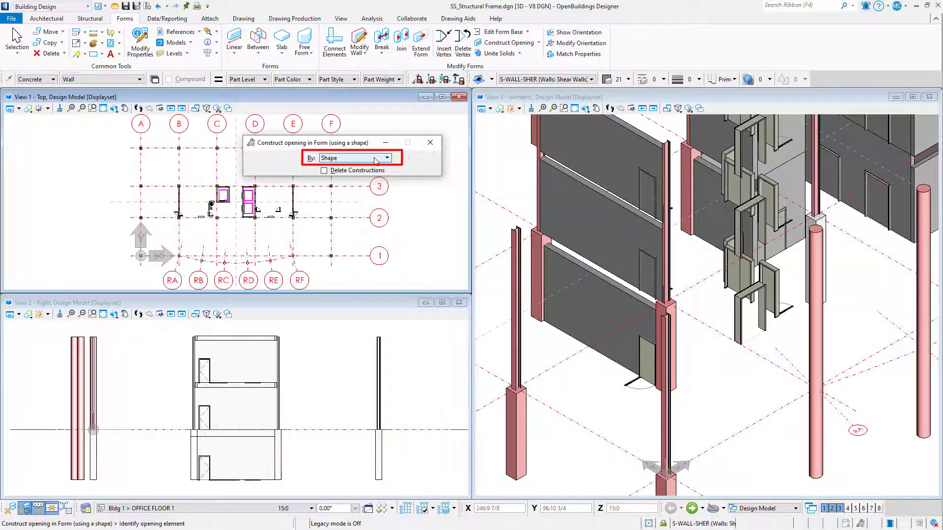
{"action": "left_click", "coordinate": [378, 159]}
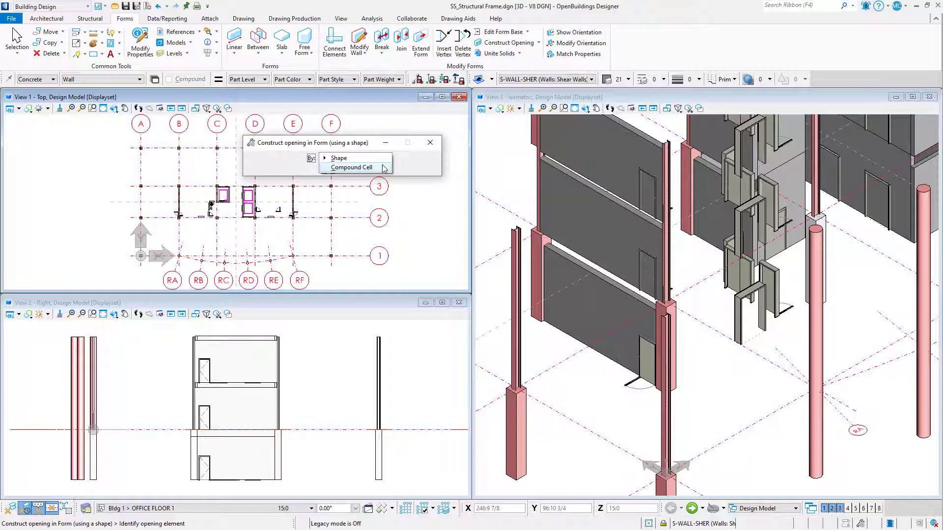
{"action": "left_click", "coordinate": [384, 167]}
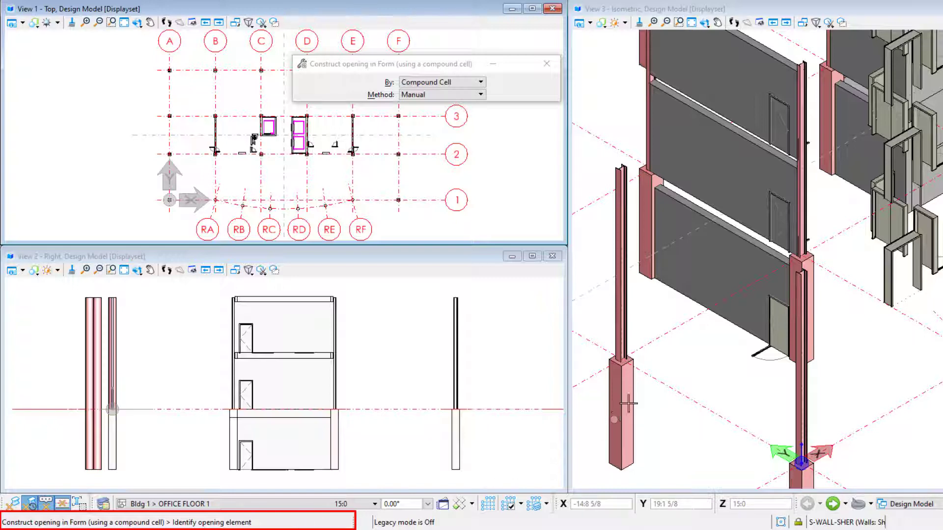
Cut elevator door openings into the first shear wall from the lower and upper ElevatorDoor cells
{"action": "left_click", "coordinate": [750, 354]}
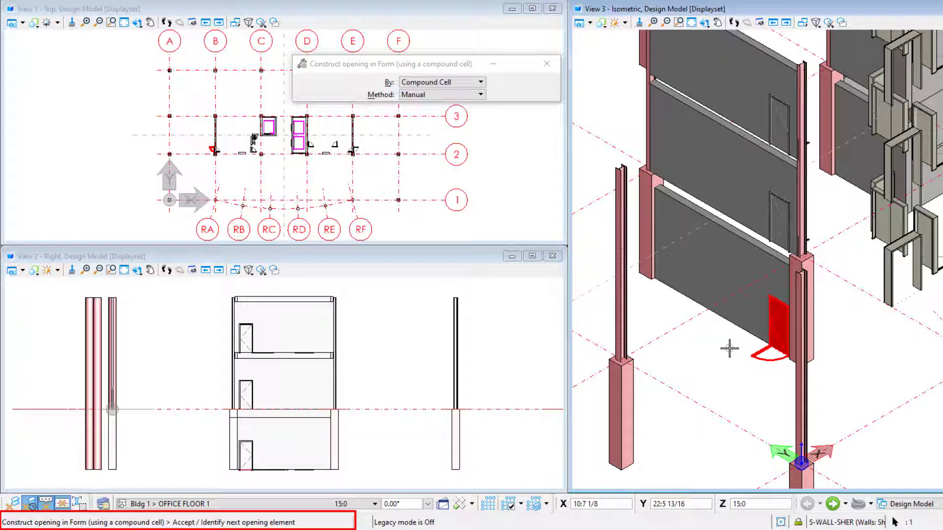
{"action": "left_click", "coordinate": [730, 348]}
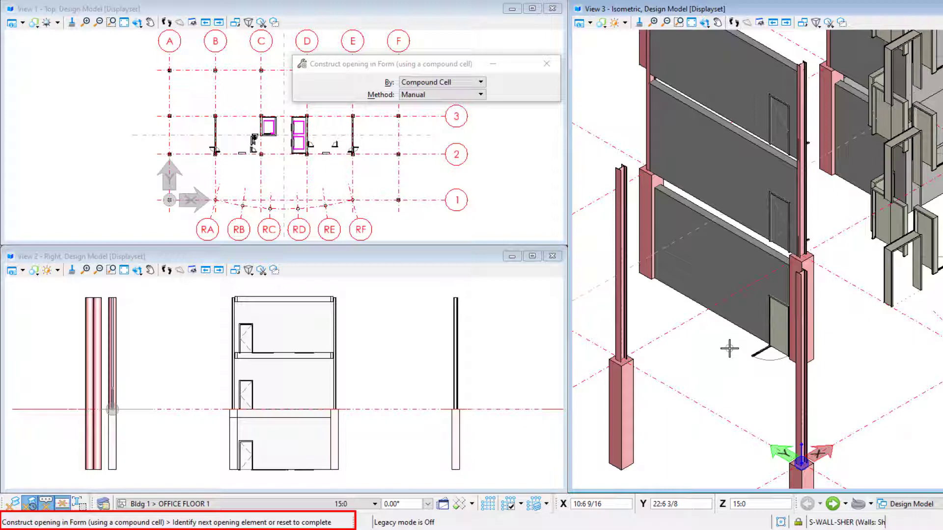
{"action": "right_click", "coordinate": [730, 349]}
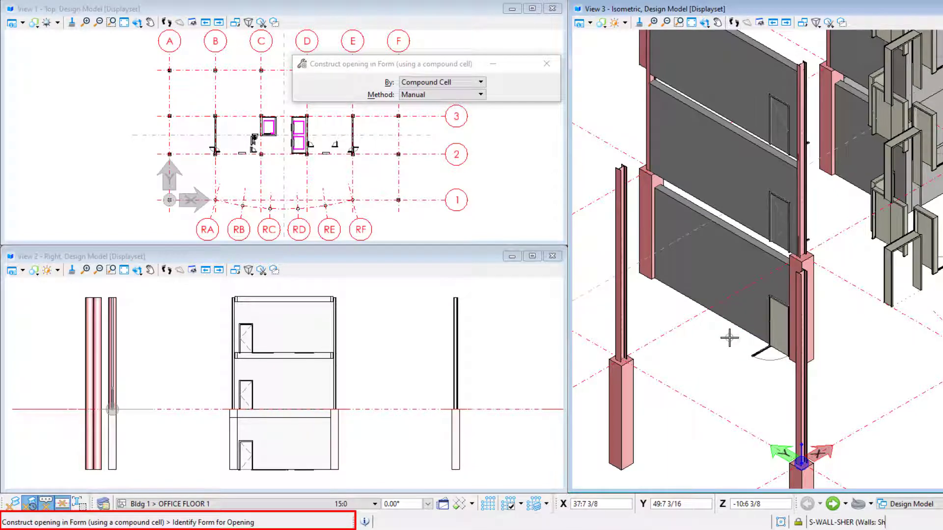
{"action": "left_click", "coordinate": [729, 338]}
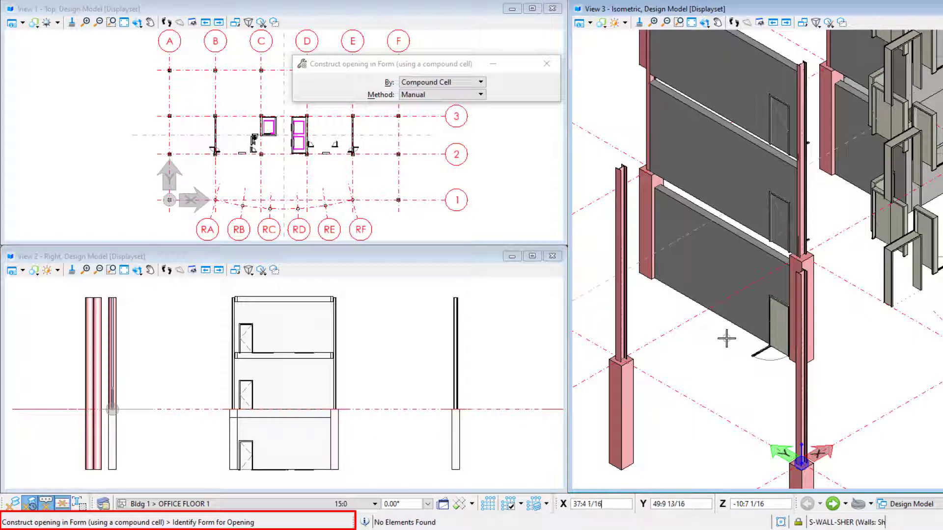
{"action": "left_click", "coordinate": [727, 337]}
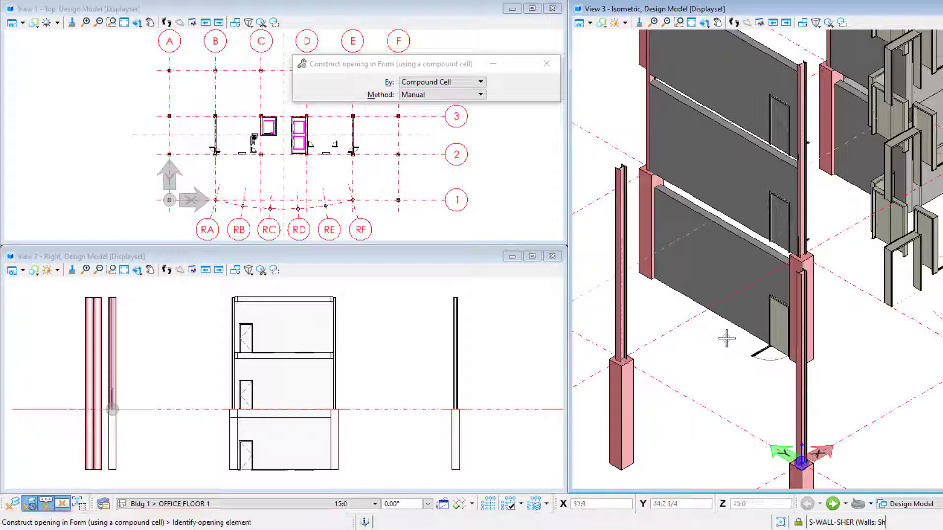
{"action": "left_click", "coordinate": [775, 211]}
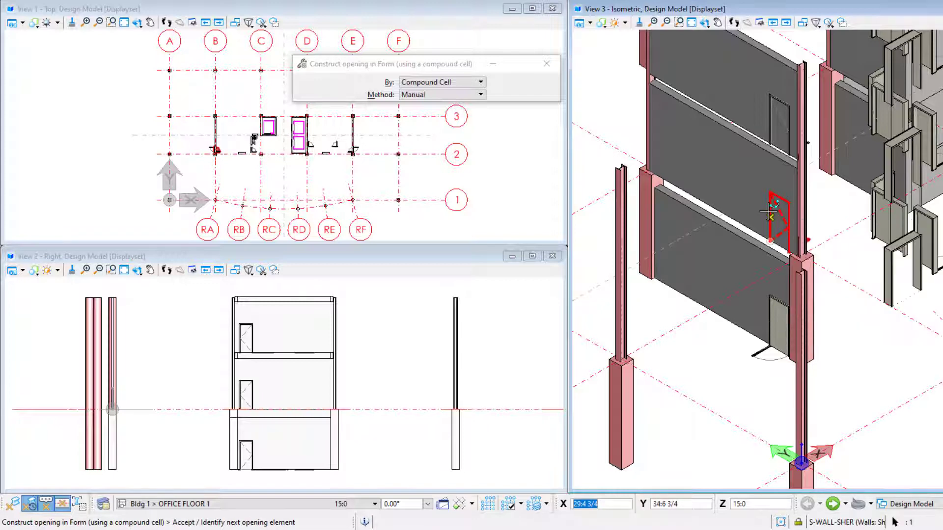
{"action": "left_click", "coordinate": [669, 316]}
{"action": "right_click", "coordinate": [669, 316]}
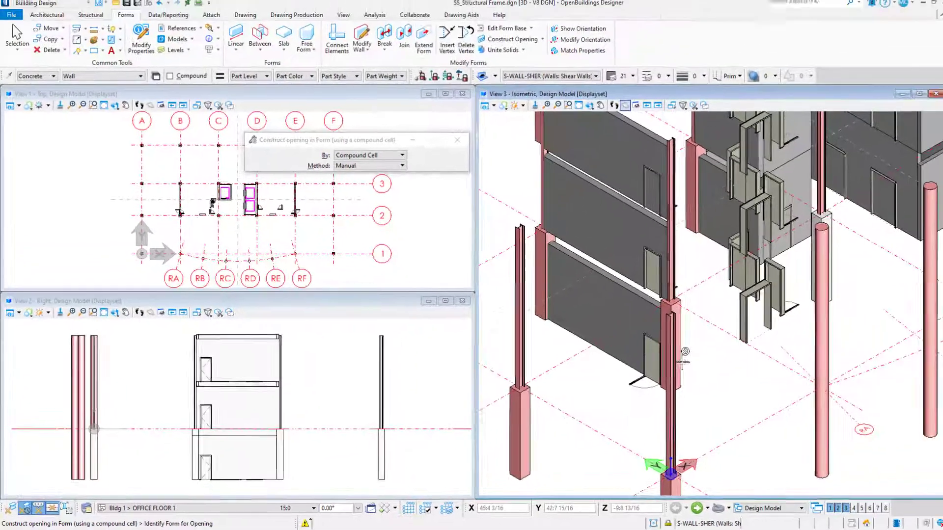
Cut an elevator door opening into the lower shear wall
{"action": "middle_click_drag", "start_coordinate": [895, 228], "coordinate": [803, 285]}
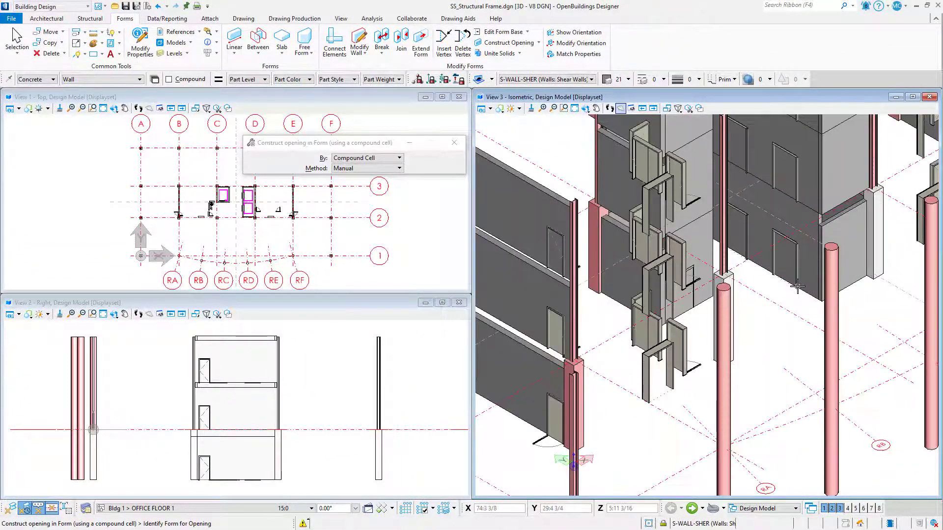
{"action": "left_click", "coordinate": [797, 287]}
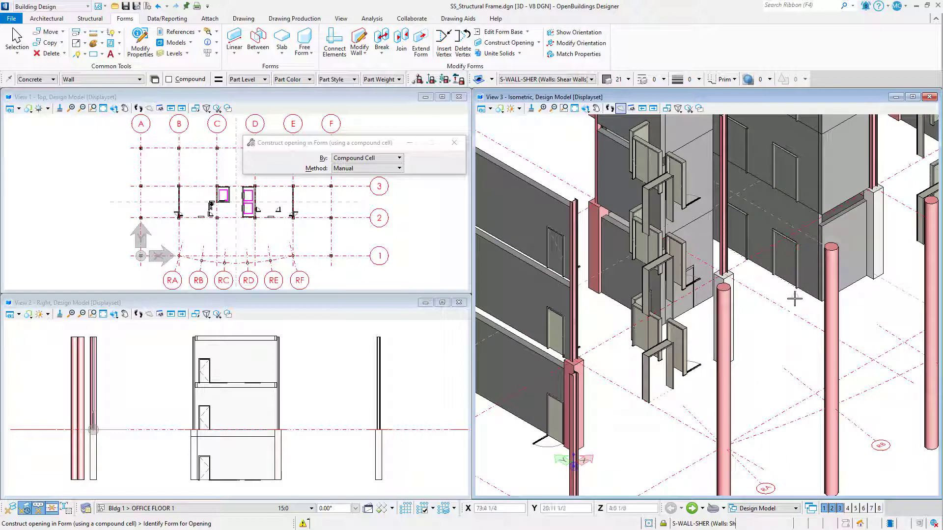
{"action": "left_click", "coordinate": [796, 265]}
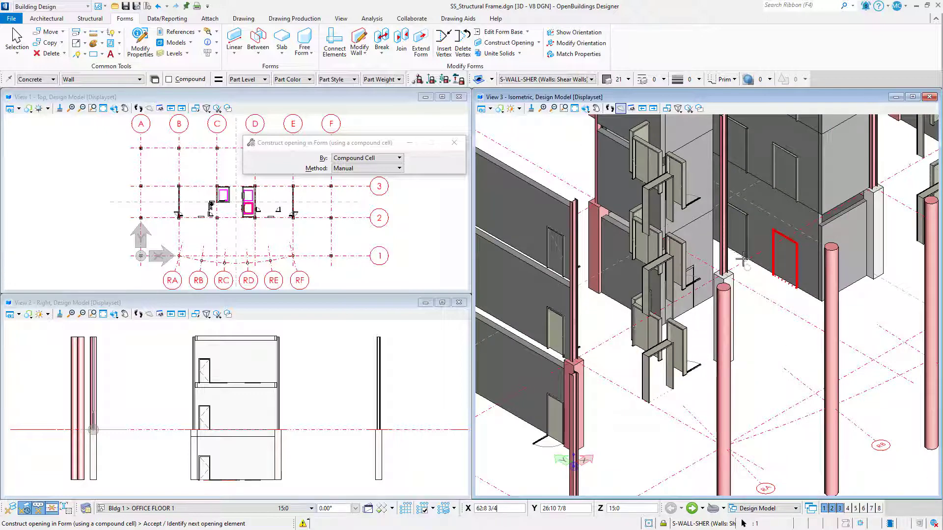
{"action": "left_click", "coordinate": [773, 294]}
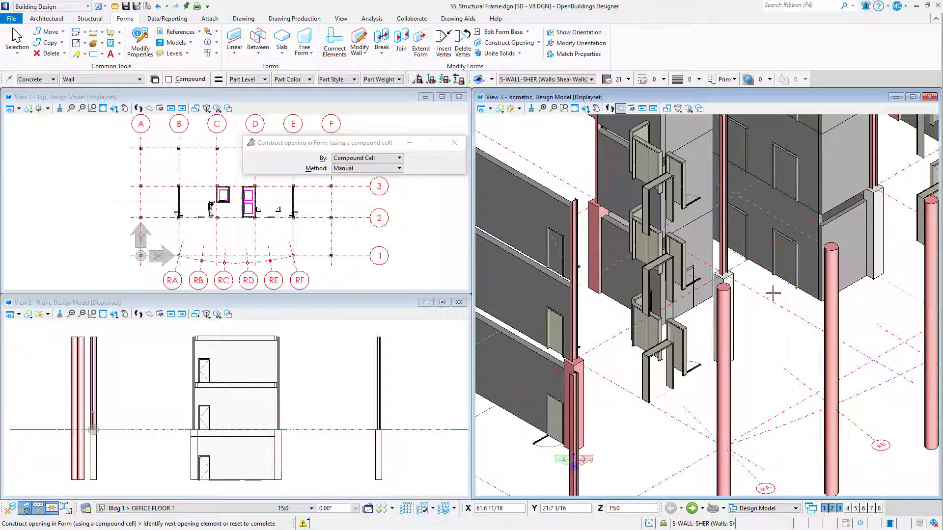
{"action": "right_click", "coordinate": [773, 293]}
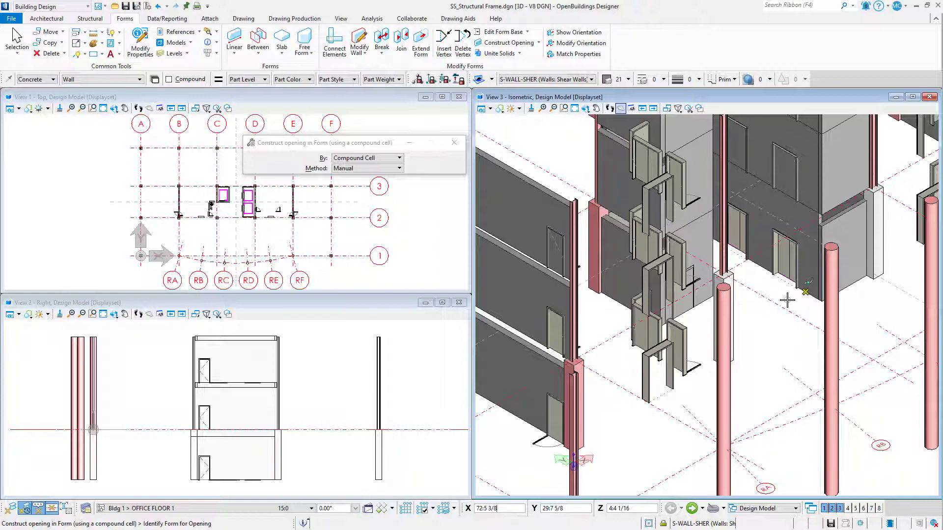
Cut the upper elevator door opening into the next wall, then go to the lobby floor plan views
{"action": "left_click", "coordinate": [787, 300]}
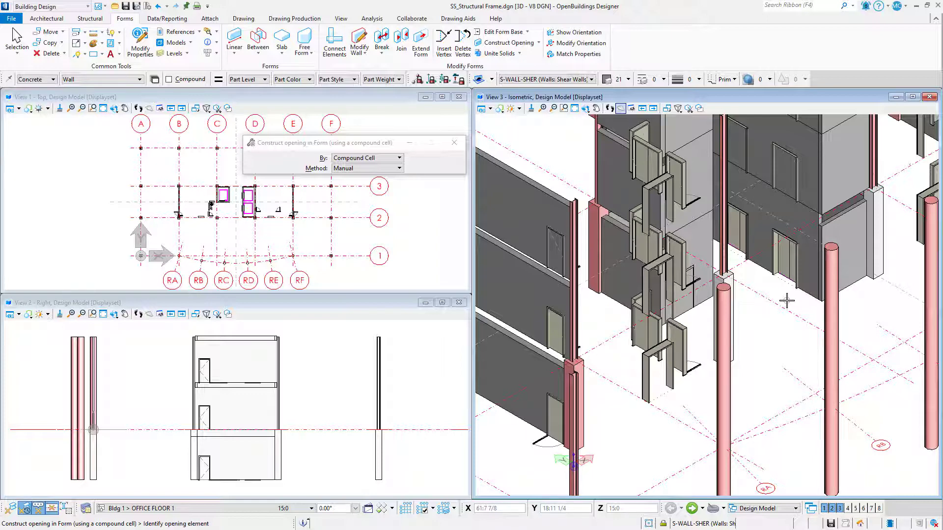
{"action": "left_click", "coordinate": [787, 173]}
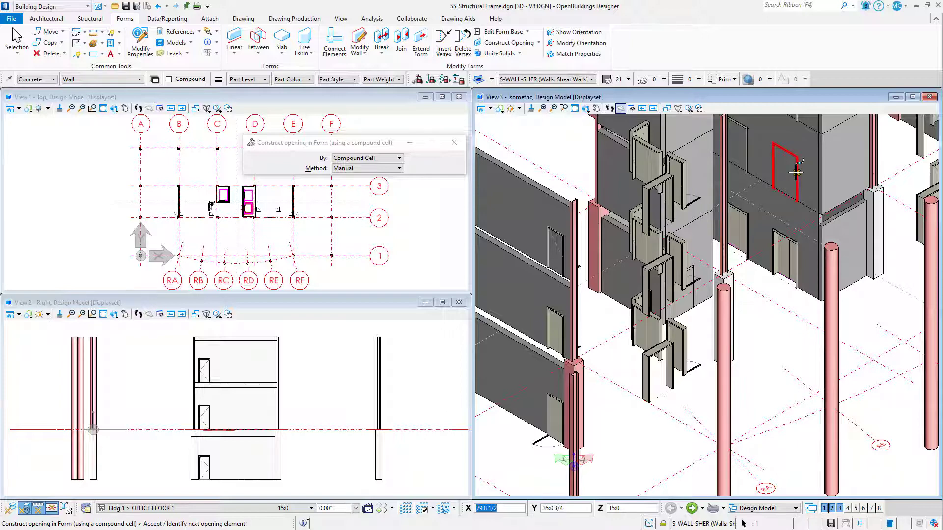
{"action": "left_click", "coordinate": [780, 297]}
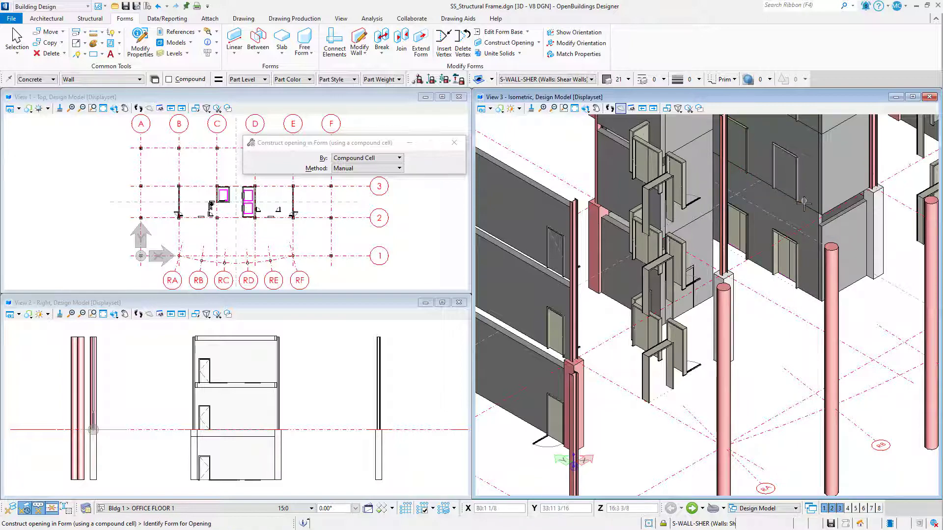
{"action": "left_click", "coordinate": [773, 289]}
{"action": "left_click", "coordinate": [770, 302]}
{"action": "left_click", "coordinate": [692, 509]}
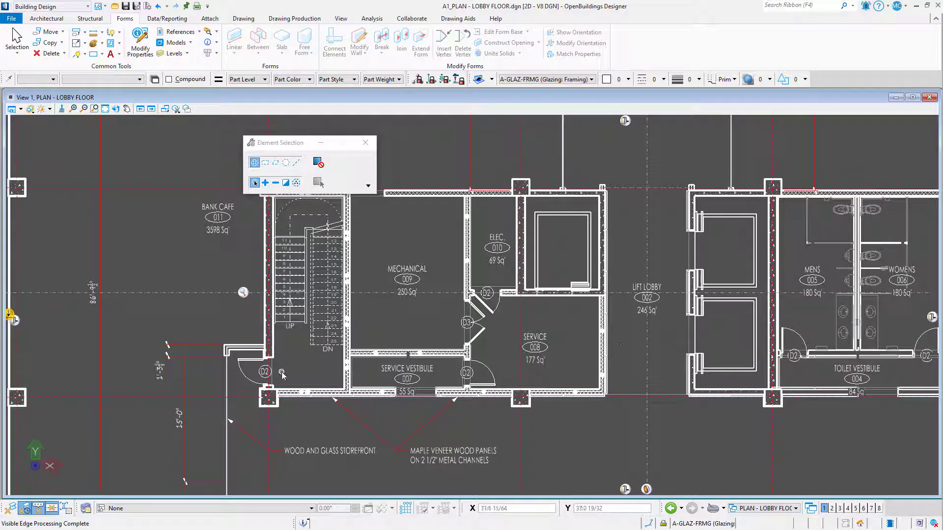
Bring up the reference options for the door beside D2
{"action": "right_click", "coordinate": [252, 364]}
Activate the GROUND FLOOR lobby model and zoom in on door D2
{"action": "mouse_move", "coordinate": [297, 111]}
{"action": "left_click", "coordinate": [405, 124]}
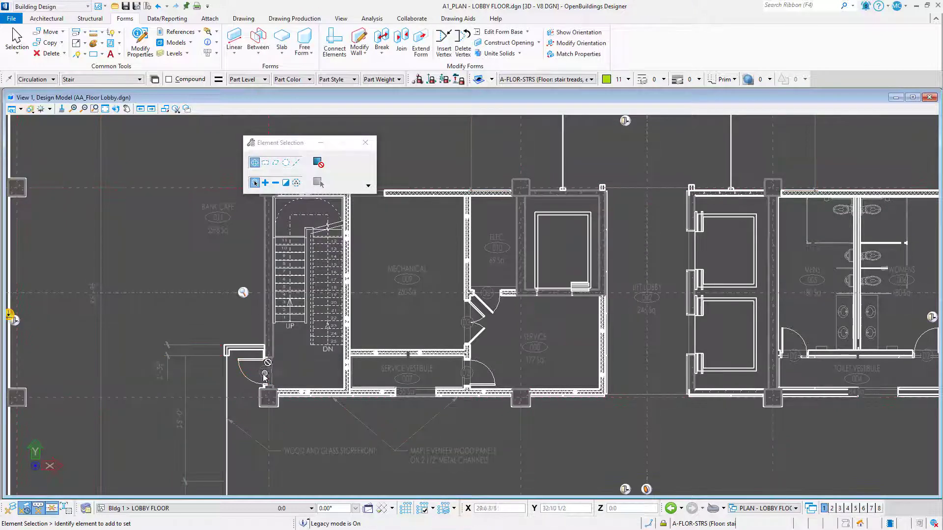
{"action": "scroll", "coordinate": [253, 371], "scroll_direction": "up", "scroll_amount": 7}
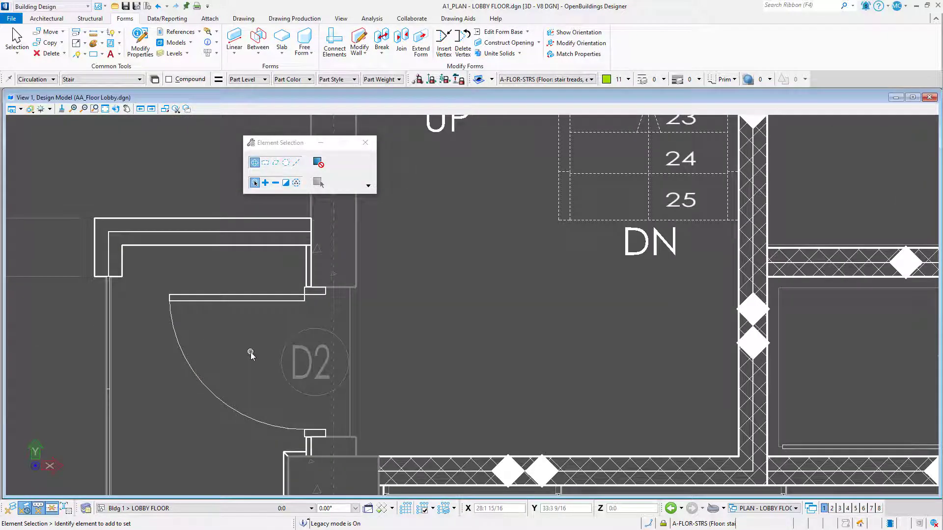
Start and cancel a move of door D2, then deactivate the ground floor design model
{"action": "right_click", "coordinate": [252, 350]}
{"action": "left_click", "coordinate": [311, 158]}
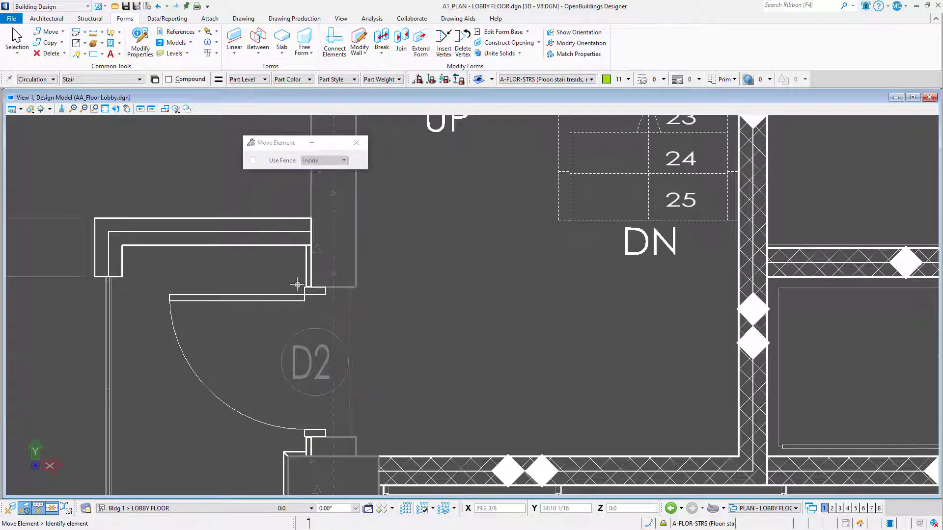
{"action": "left_click", "coordinate": [301, 287]}
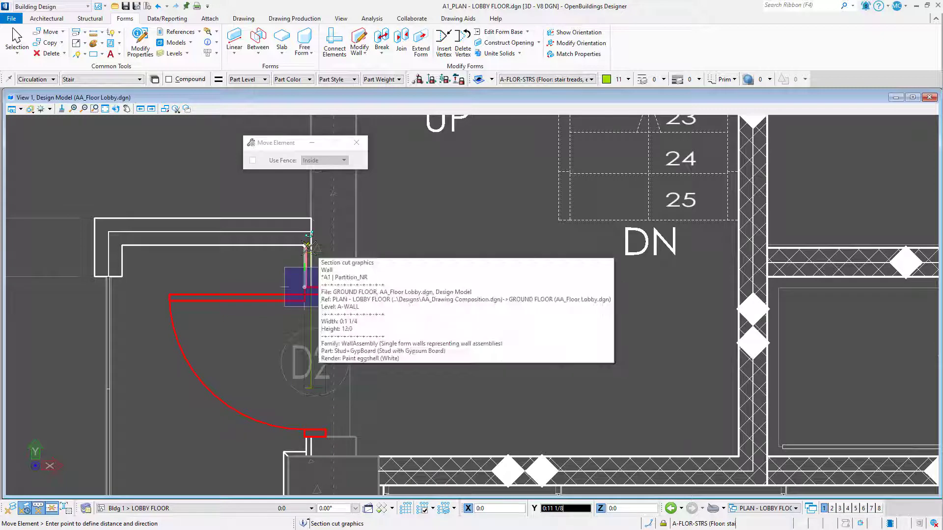
{"action": "right_click", "coordinate": [415, 255]}
{"action": "right_click", "coordinate": [417, 256]}
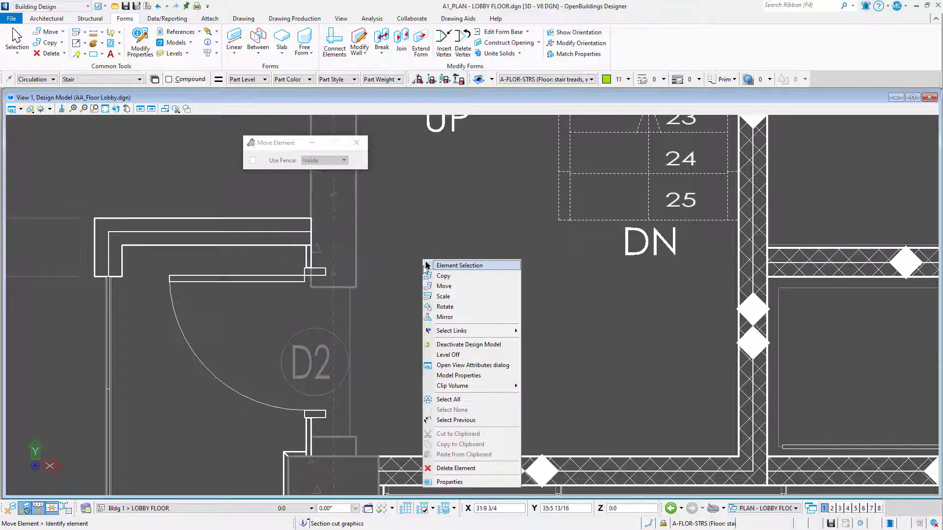
{"action": "left_click", "coordinate": [459, 346]}
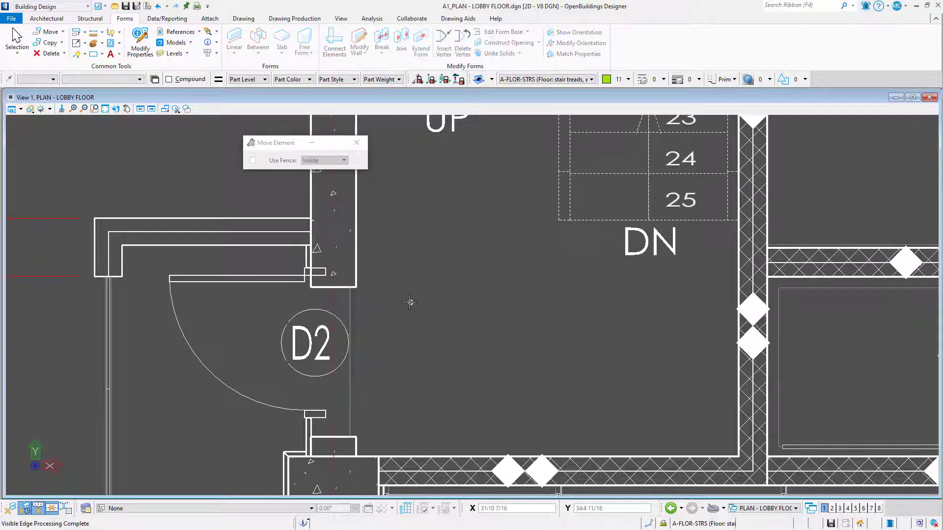
End the Move tool and activate the SS_Structural Frame.dgn design model from the shear wall
{"action": "mouse_move", "coordinate": [358, 283]}
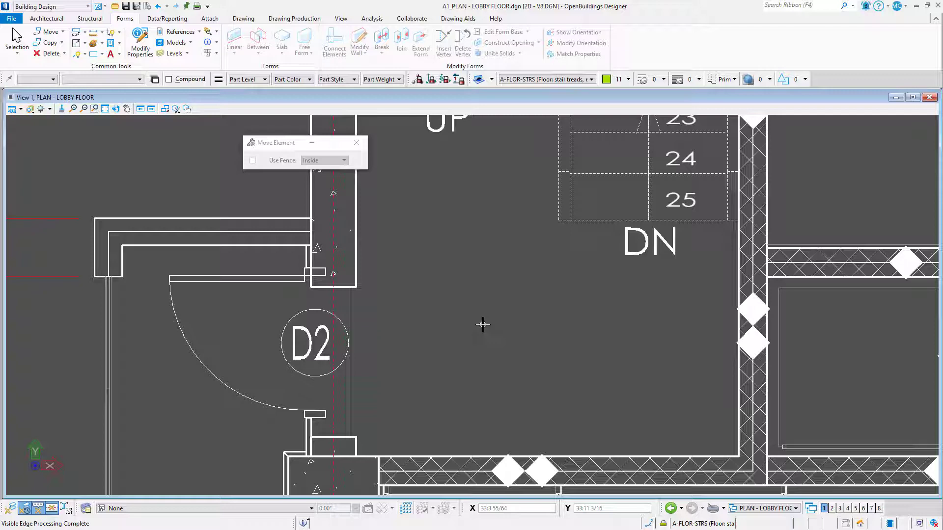
{"action": "key", "text": "Escape"}
{"action": "right_click", "coordinate": [354, 287]}
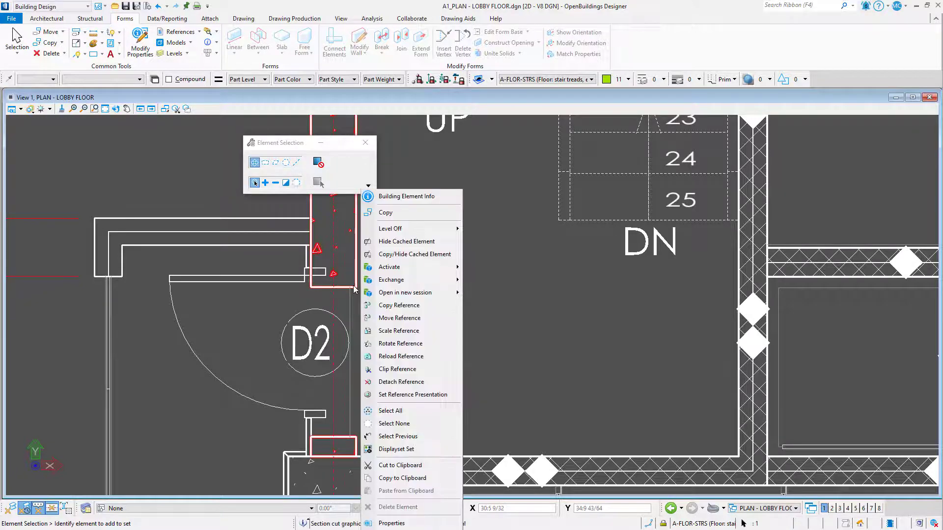
{"action": "mouse_move", "coordinate": [375, 268]}
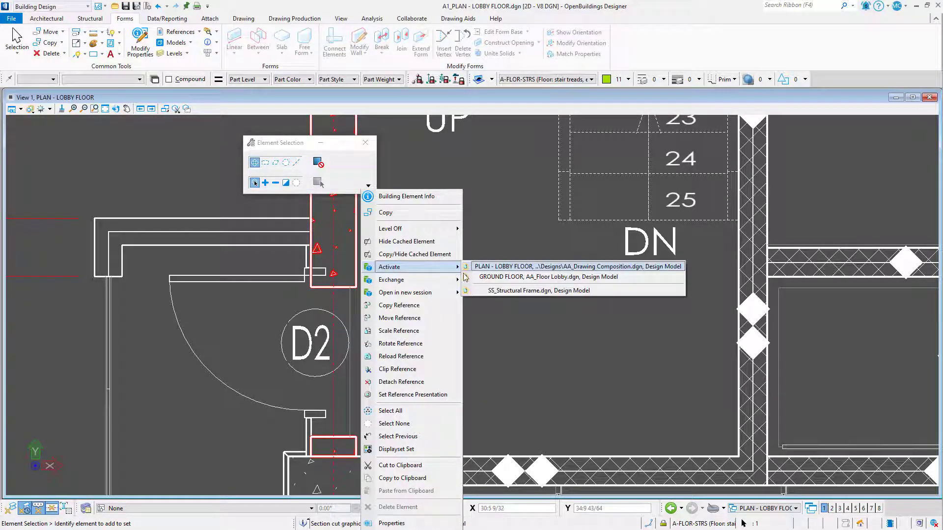
{"action": "left_click", "coordinate": [522, 293]}
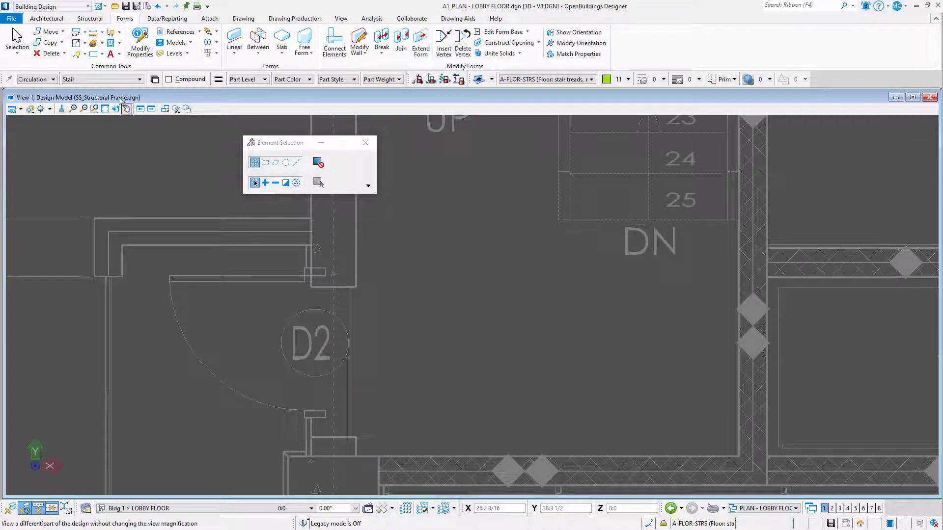
Start a Move Building Features on the shear wall, cancel it, and deactivate the structural frame model
{"action": "left_click", "coordinate": [63, 32]}
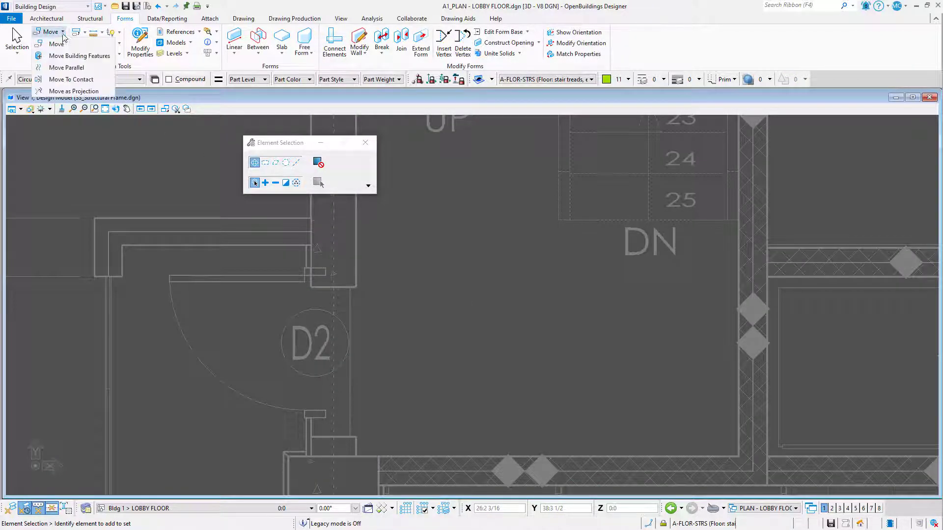
{"action": "left_click", "coordinate": [77, 56]}
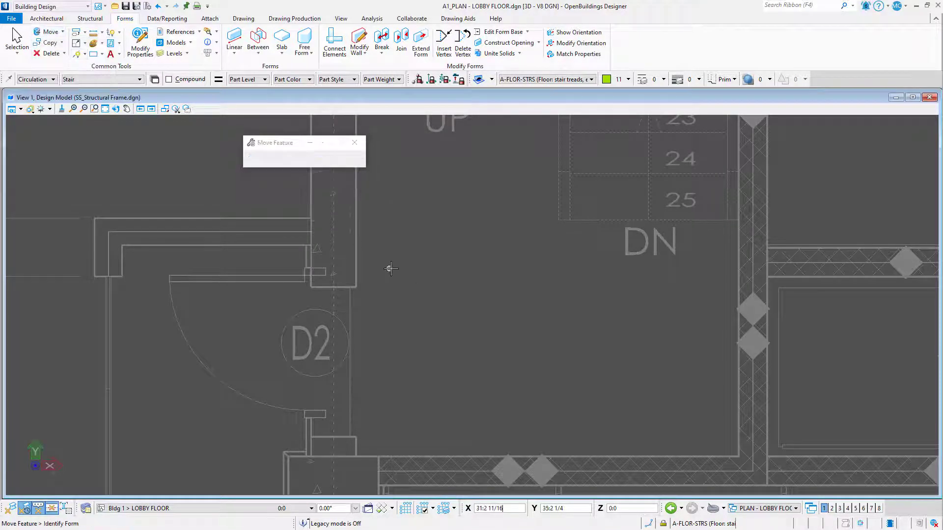
{"action": "left_click", "coordinate": [358, 286]}
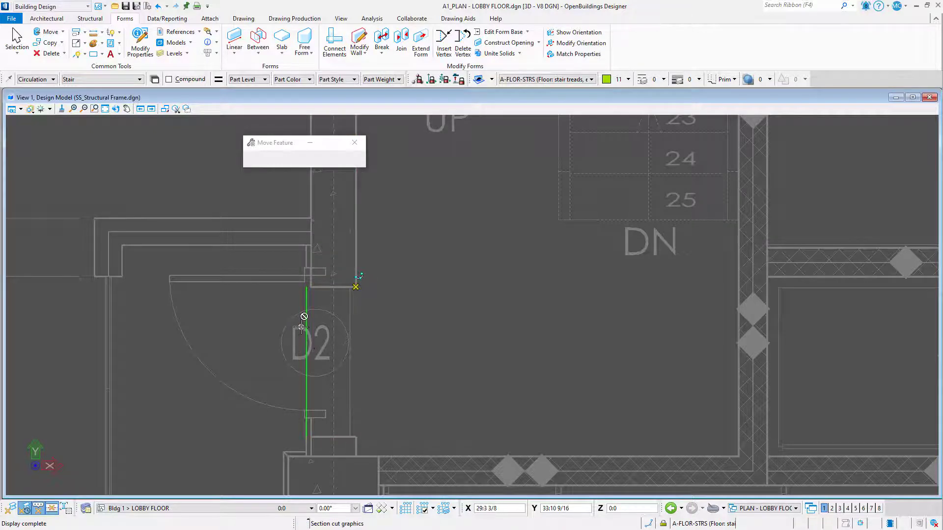
{"action": "left_click", "coordinate": [306, 288]}
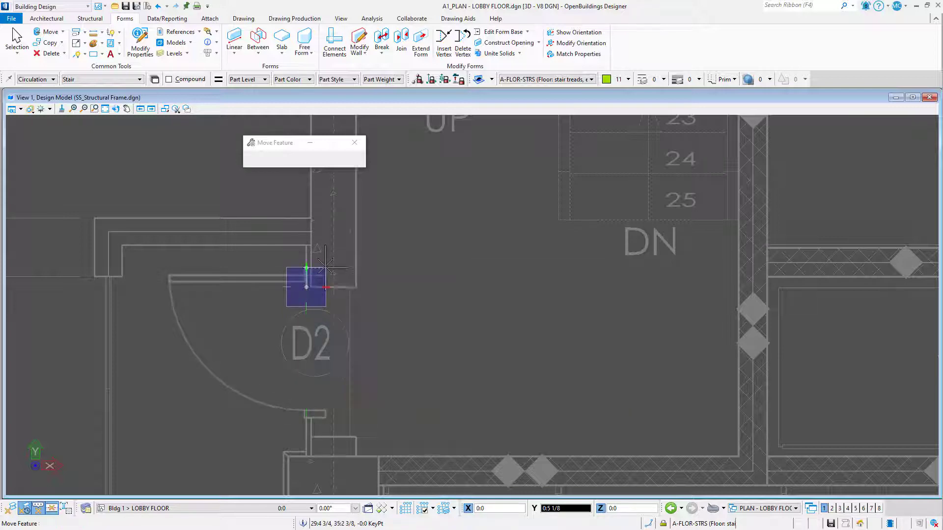
{"action": "right_click", "coordinate": [484, 274]}
{"action": "right_click", "coordinate": [487, 280]}
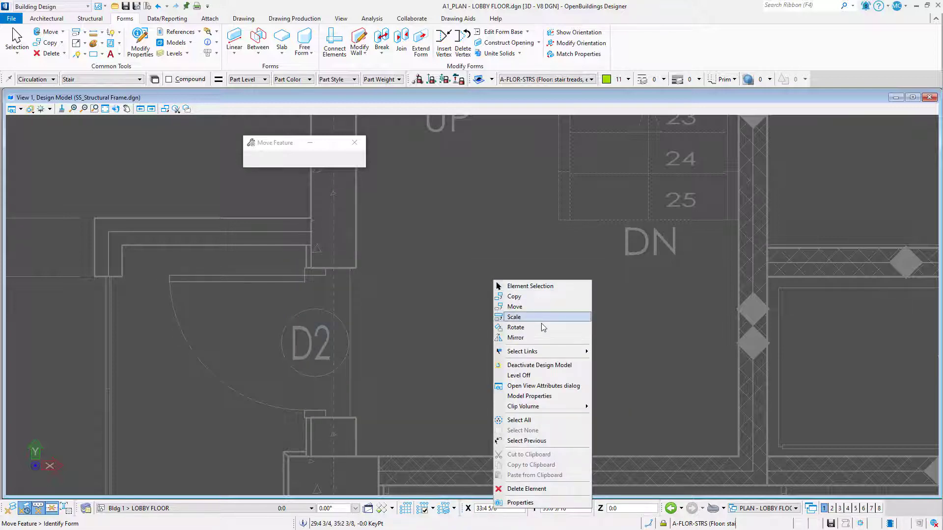
{"action": "left_click", "coordinate": [536, 365]}
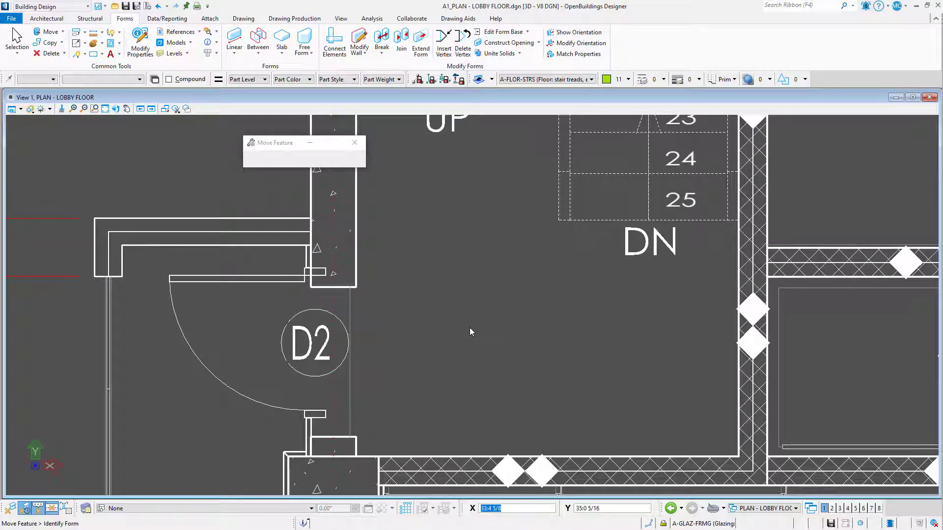